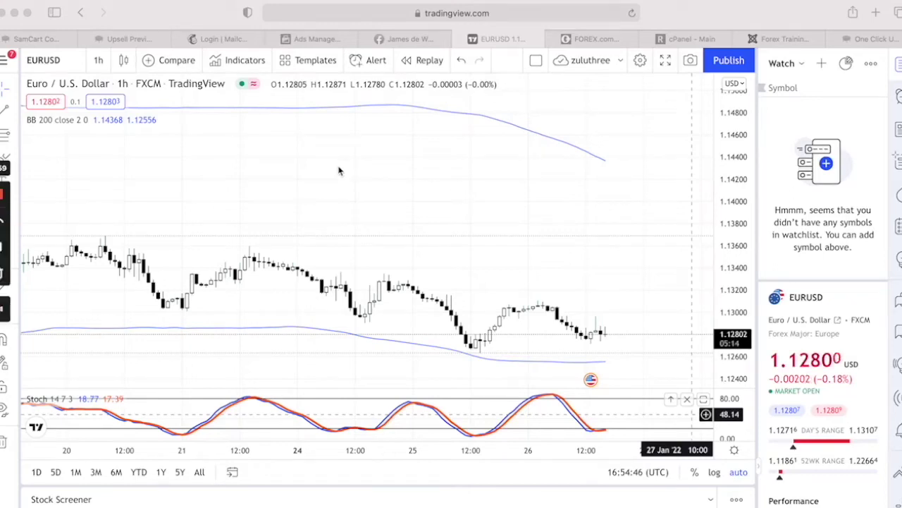
Pan back and zoom out the EURUSD 1h chart until the time axis spans 11–26 January
scroll(338, 170, left, 5)
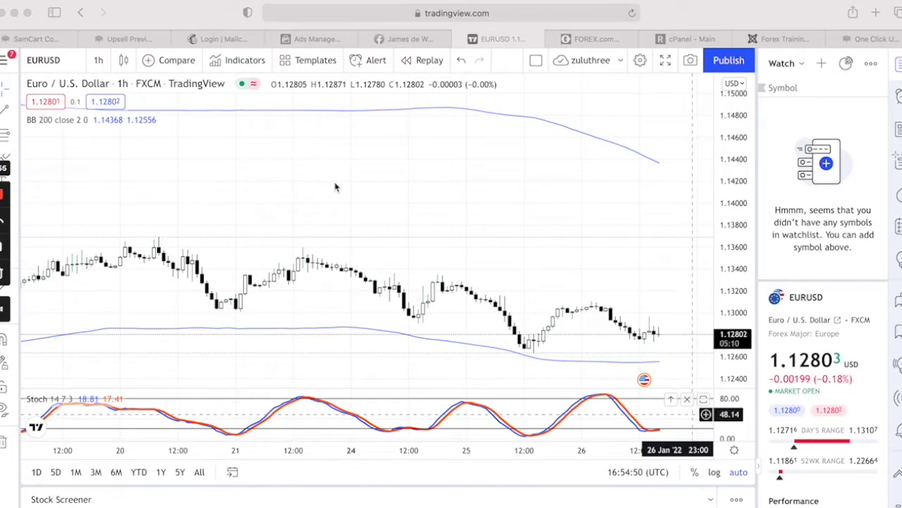
scroll(335, 186, down, 6)
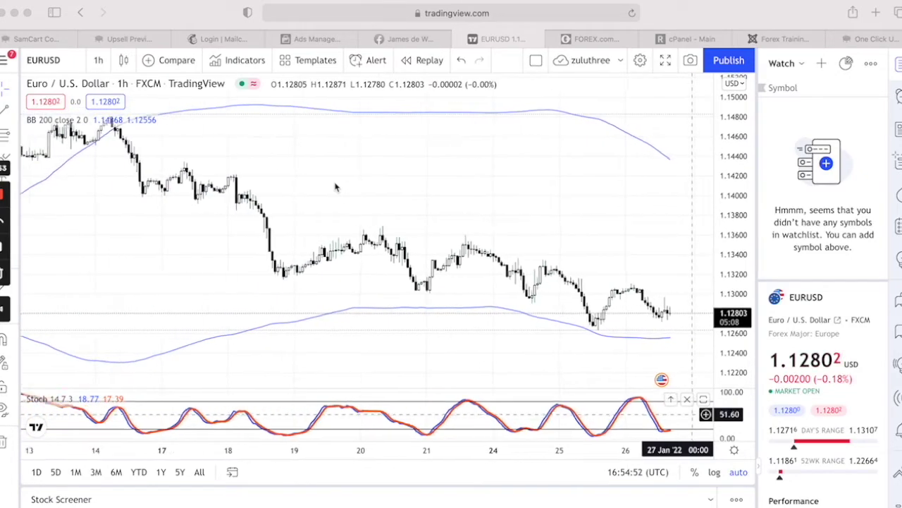
scroll(335, 186, left, 4)
scroll(336, 187, down, 4)
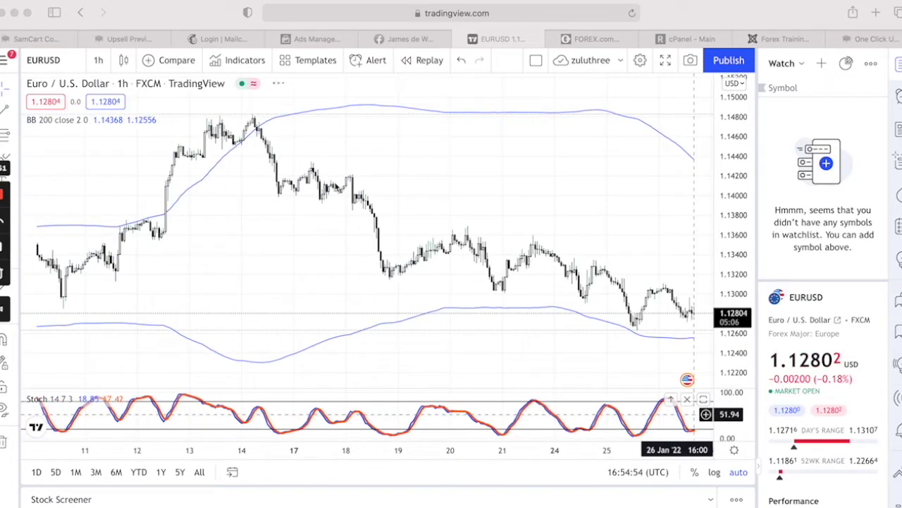
click(367, 108)
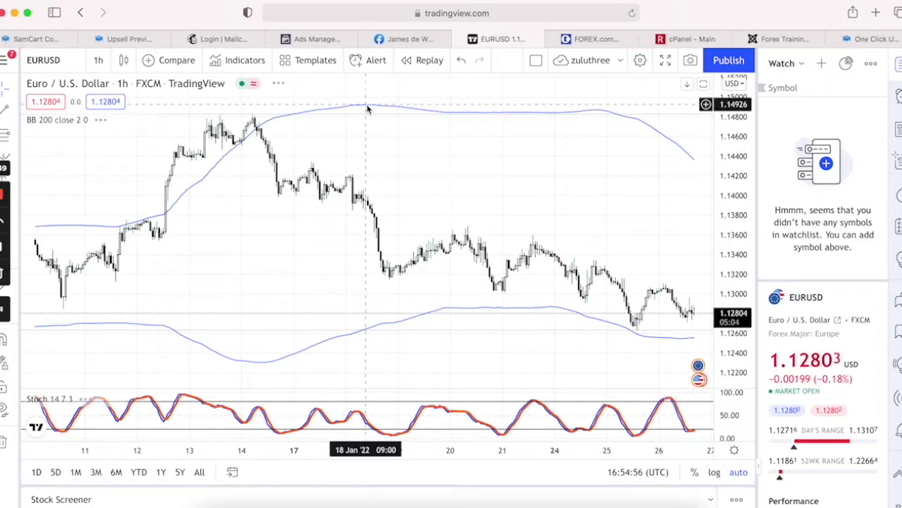
right_click(368, 107)
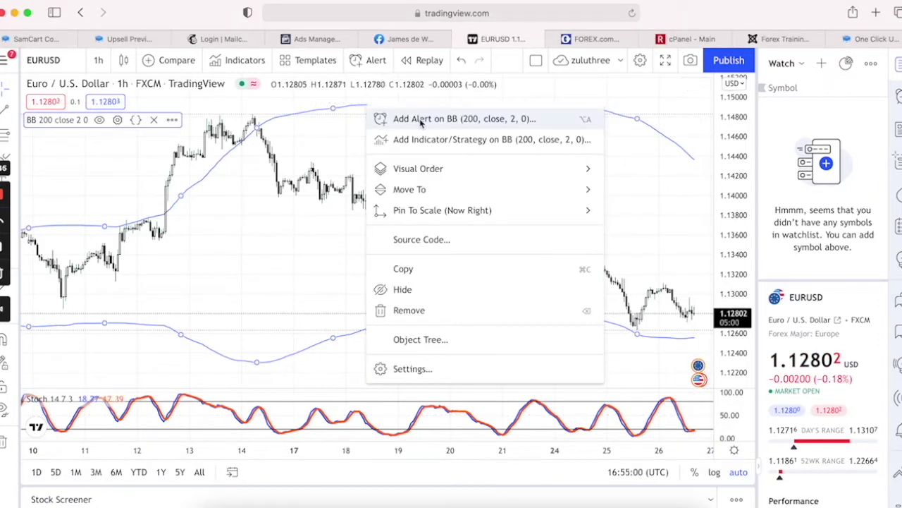
click(421, 121)
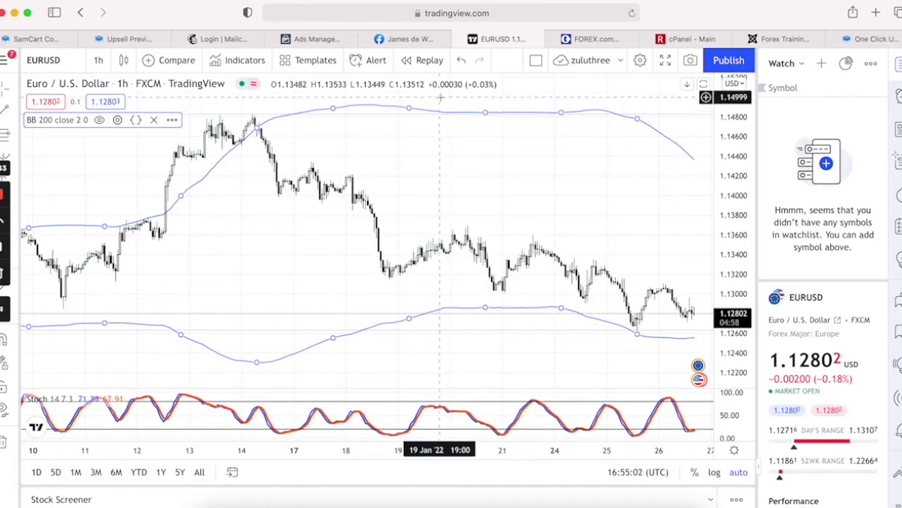
right_click(440, 112)
click(444, 120)
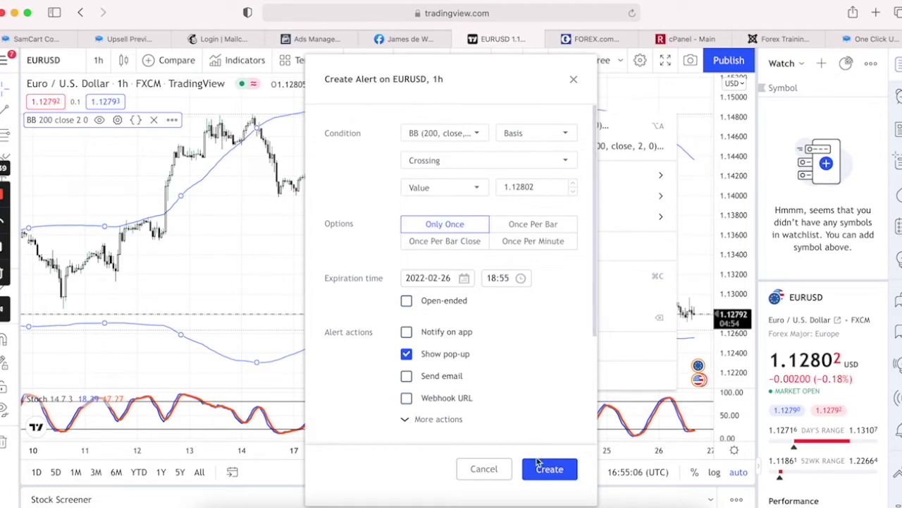
click(483, 469)
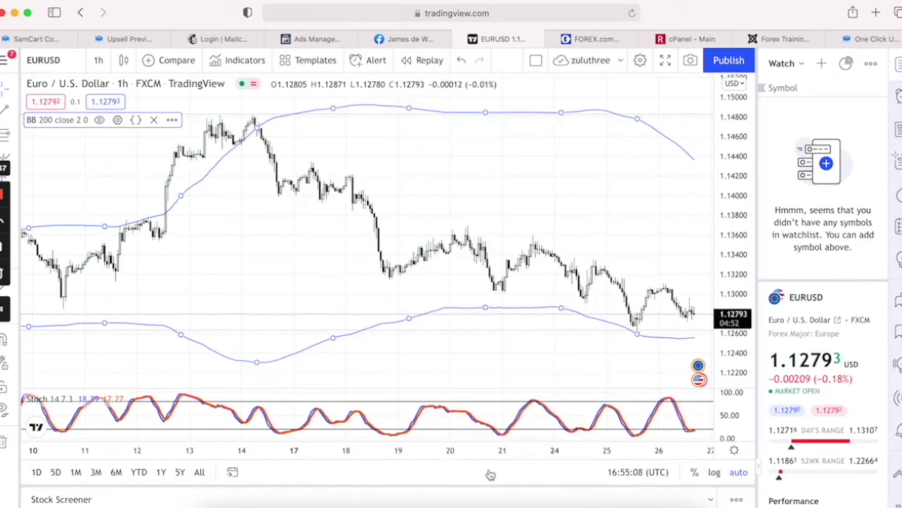
right_click(525, 416)
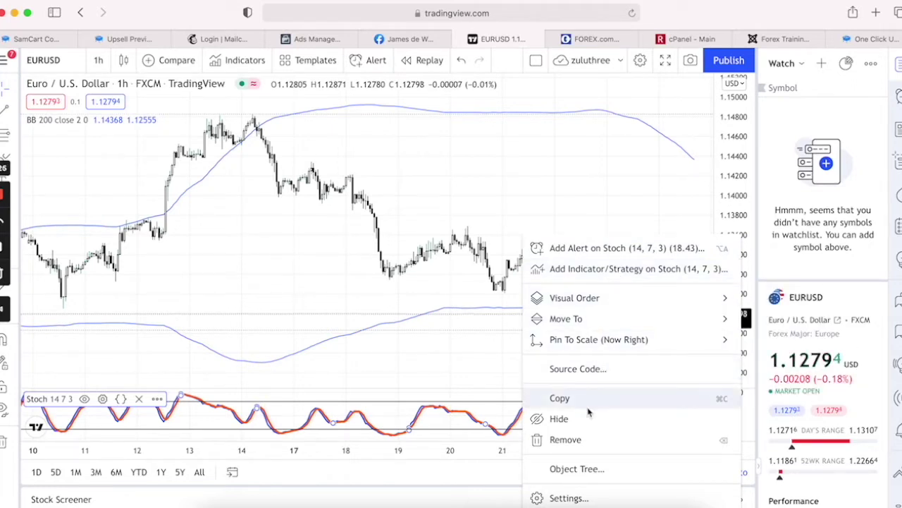
click(498, 358)
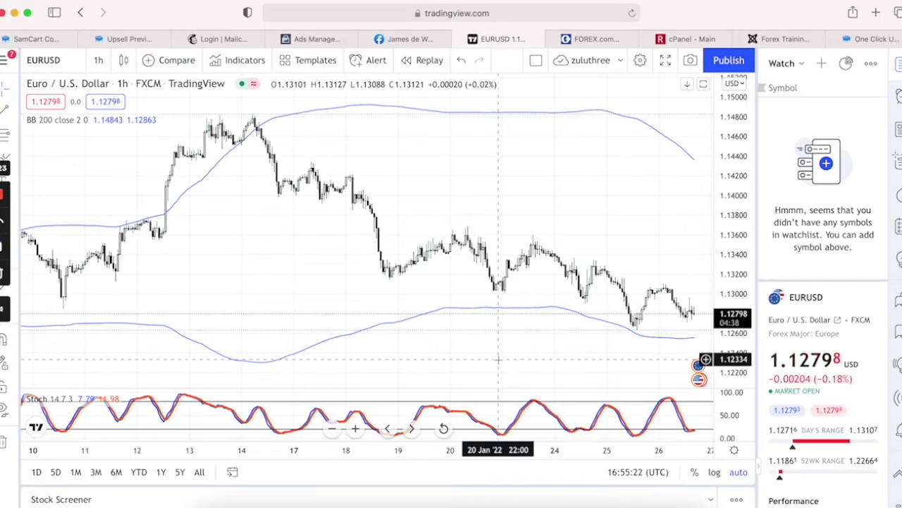
Pan the chart so the time axis runs 13–27 January, leaving space after the latest bars
scroll(497, 359, right, 5)
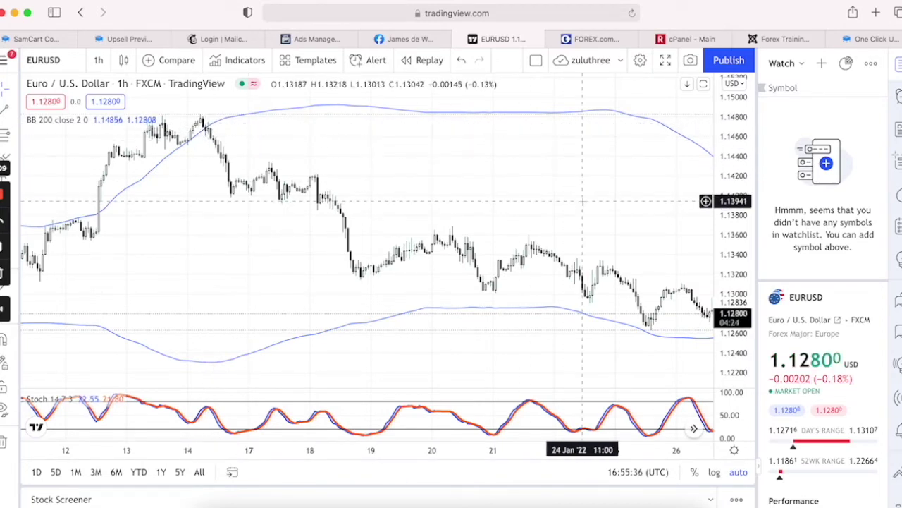
scroll(583, 201, right, 5)
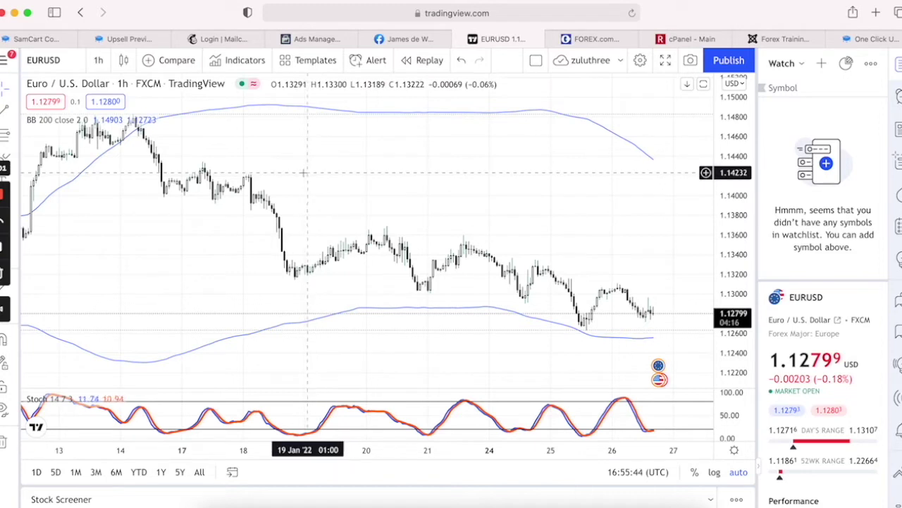
mouse_move(56, 124)
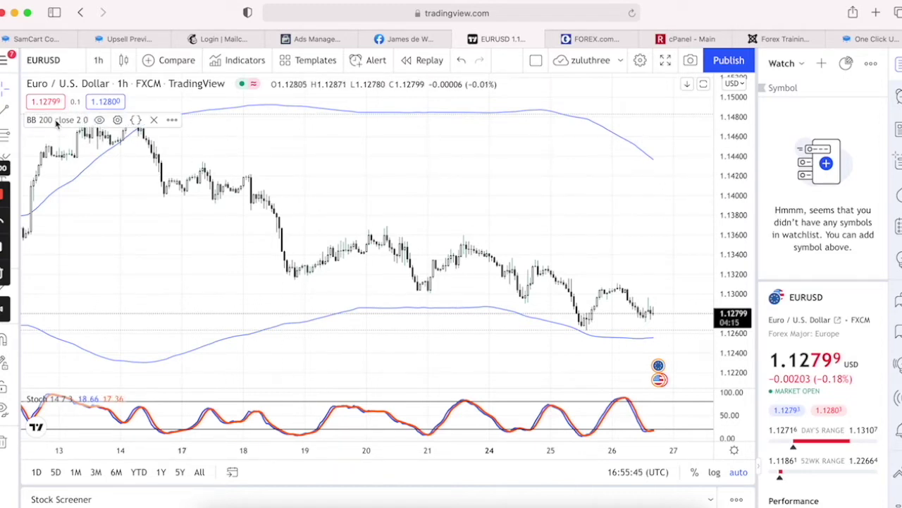
Pick the Trend Line tool and show the Bollinger Bands source code in Pine Editor
click(15, 113)
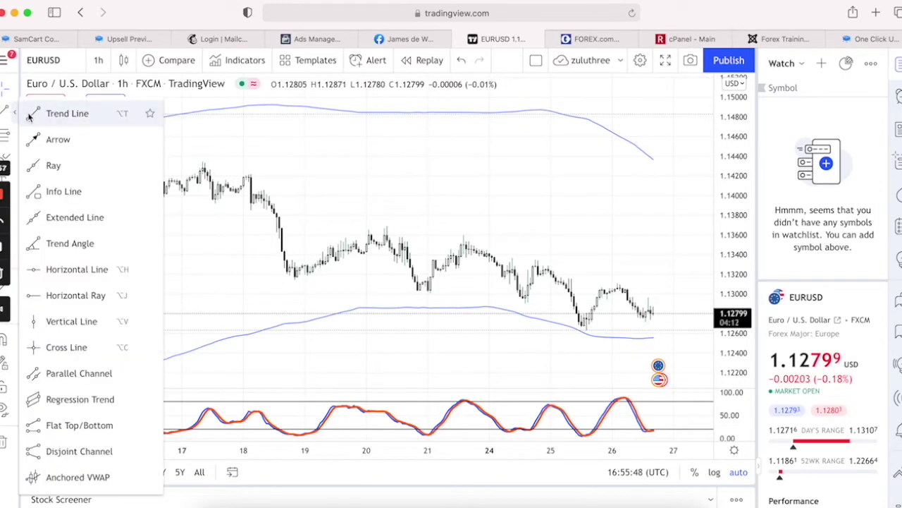
click(67, 114)
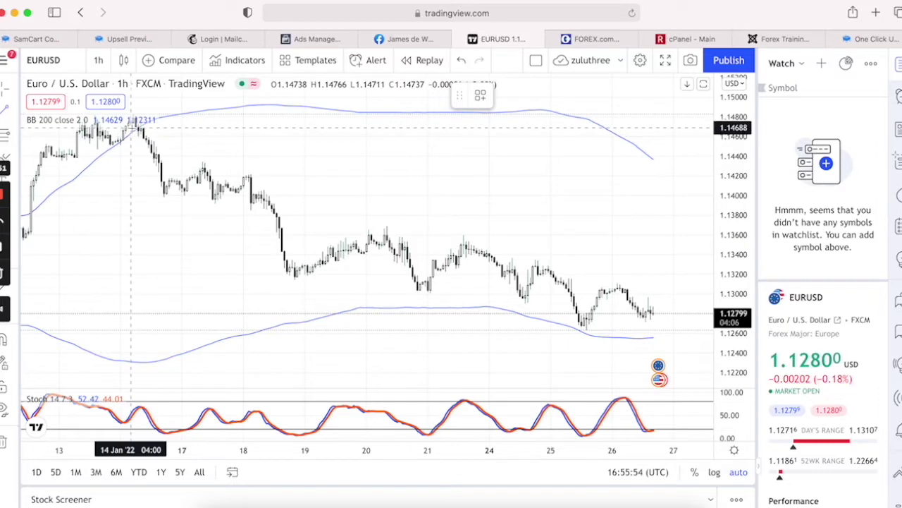
click(132, 118)
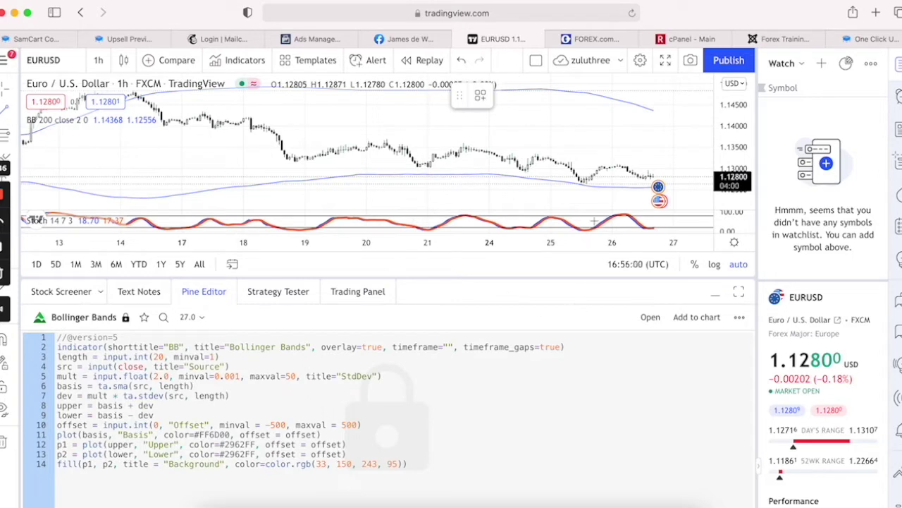
Draw a descending trend line from the 14 January high, extending its right end to the latest candles
drag(618, 143, 551, 287)
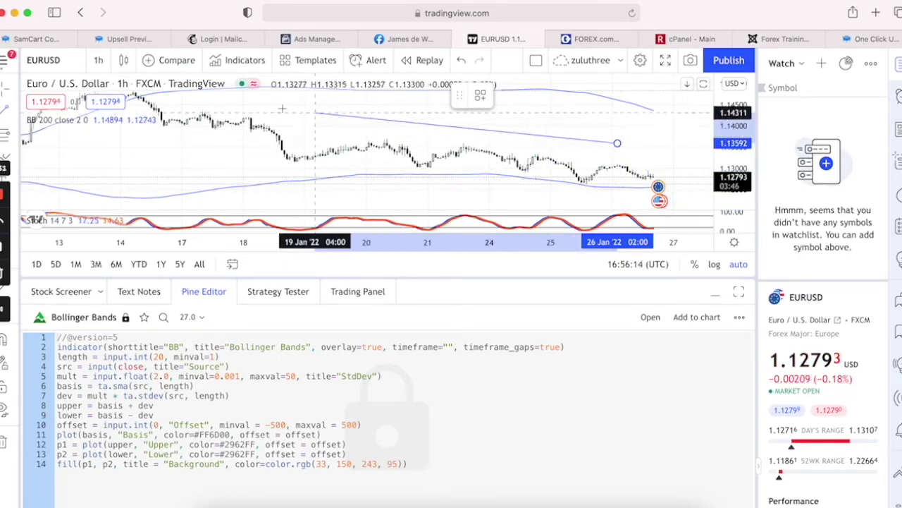
click(134, 91)
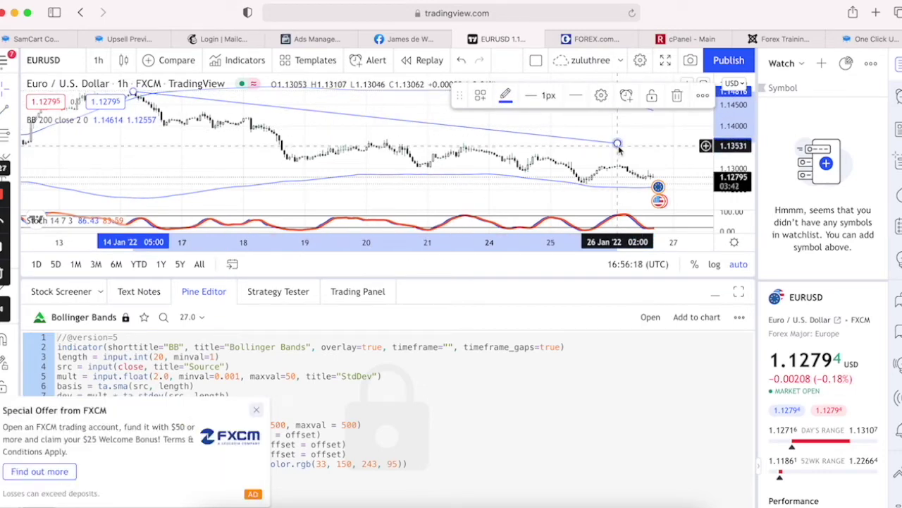
drag(617, 145, 697, 177)
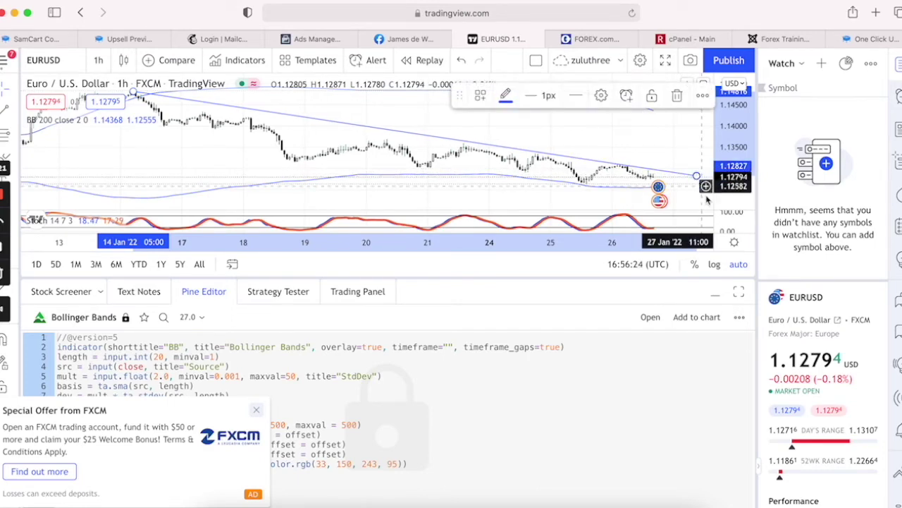
Maximize, restore, then collapse the Pine Editor panel so the chart fills the window
click(738, 291)
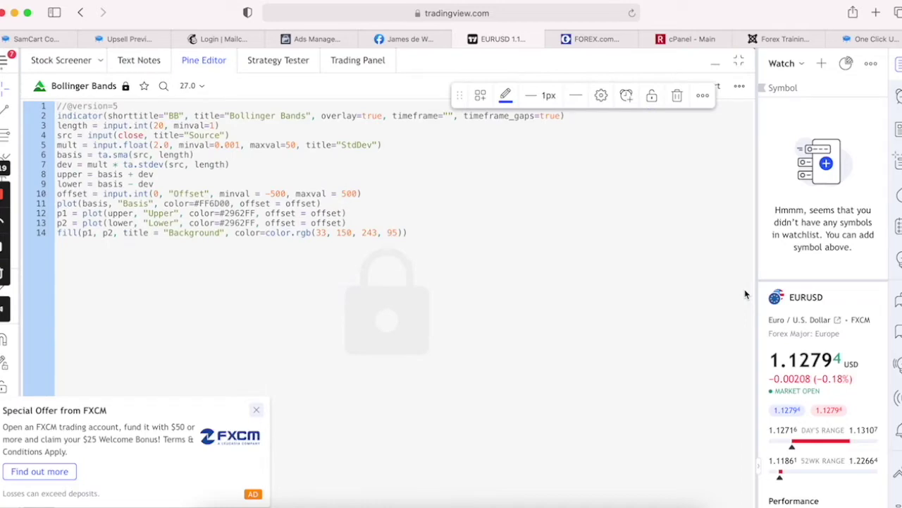
click(739, 60)
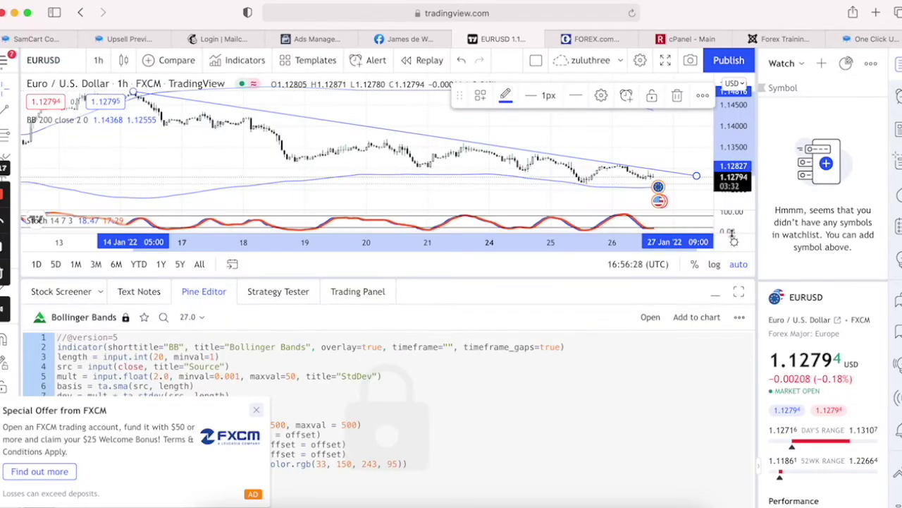
click(717, 296)
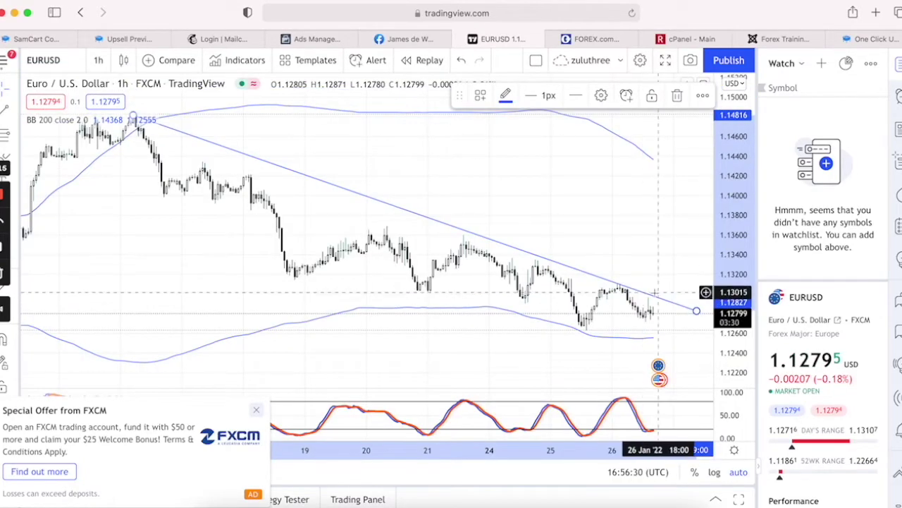
Set the descending trend line's colour to pink in its Trend Line settings
right_click(511, 252)
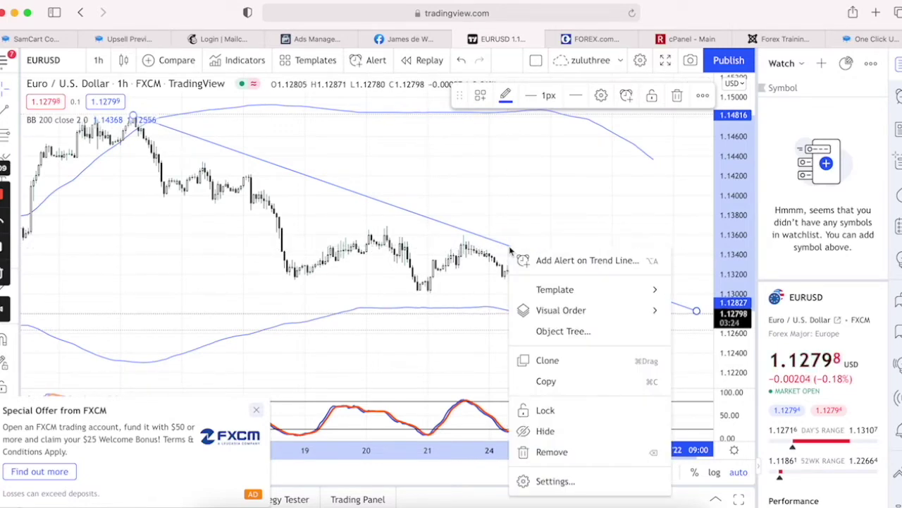
click(554, 481)
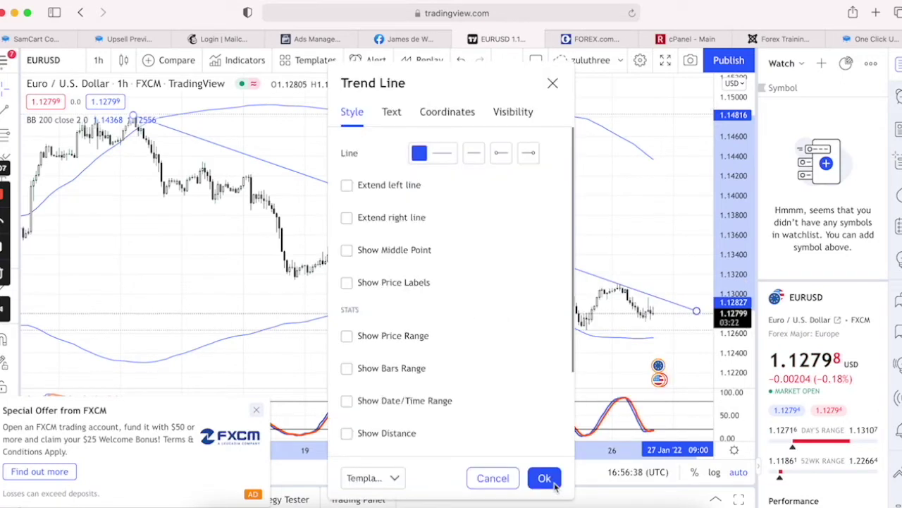
click(454, 161)
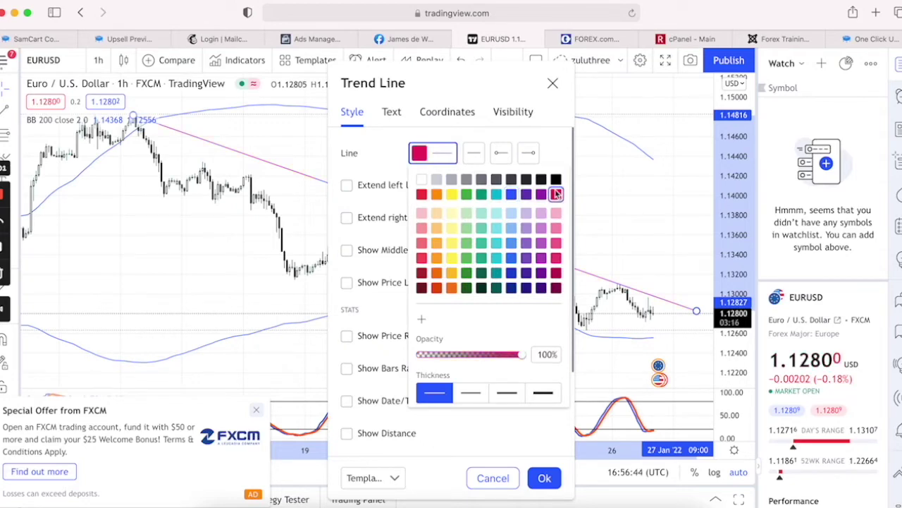
click(545, 478)
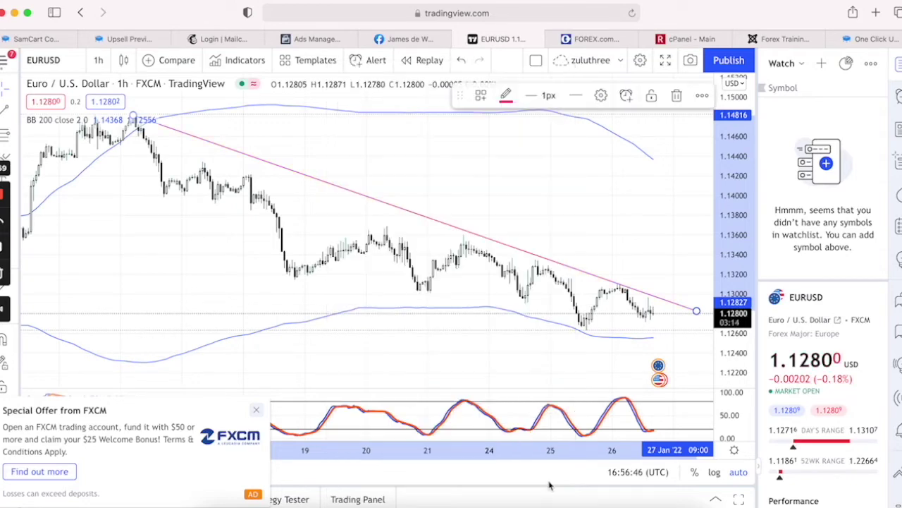
Zoom in on the recent candles and shift the chart to show empty space through 28 January
scroll(568, 184, up, 5)
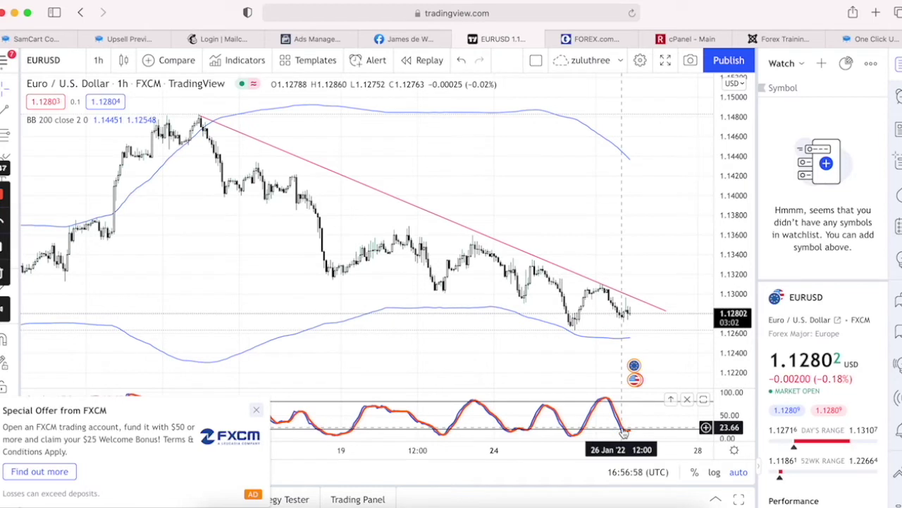
scroll(631, 432, left, 1)
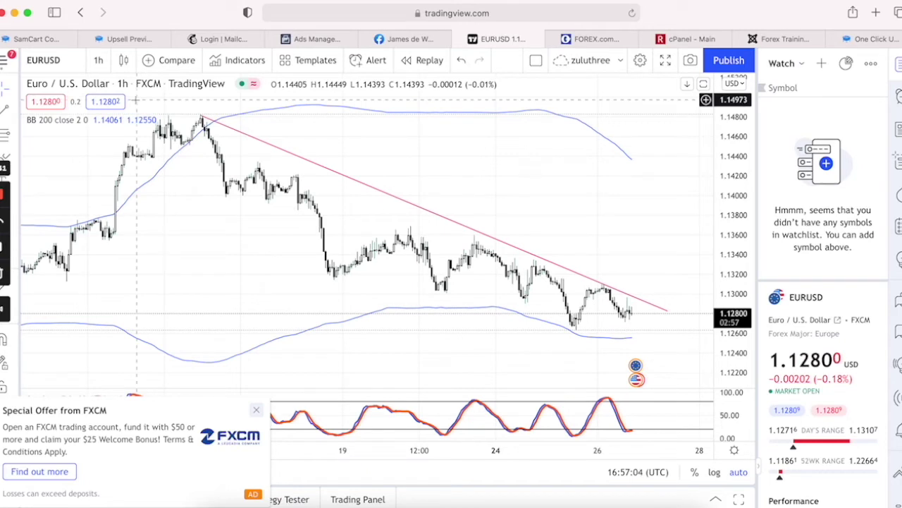
Draw a Fib Retracement from the 1.14834 swing high to the 1.12632 low, then deselect it
click(16, 138)
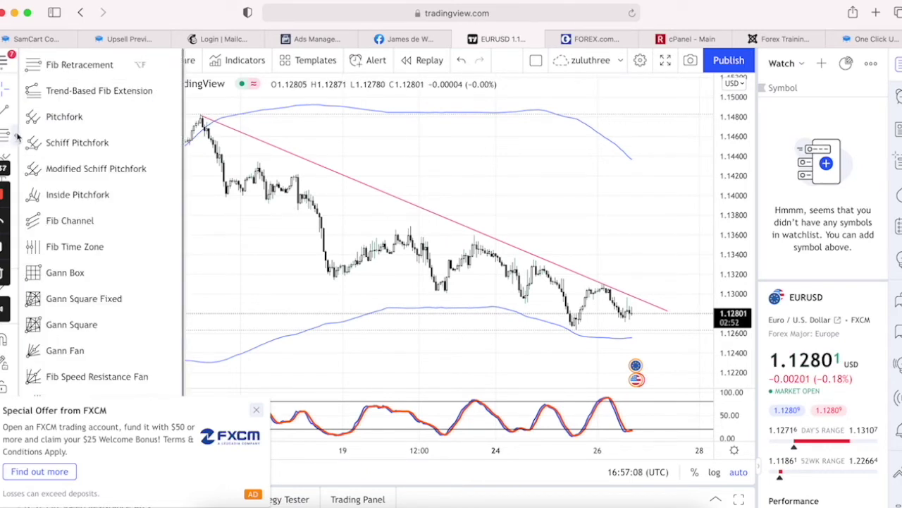
click(79, 65)
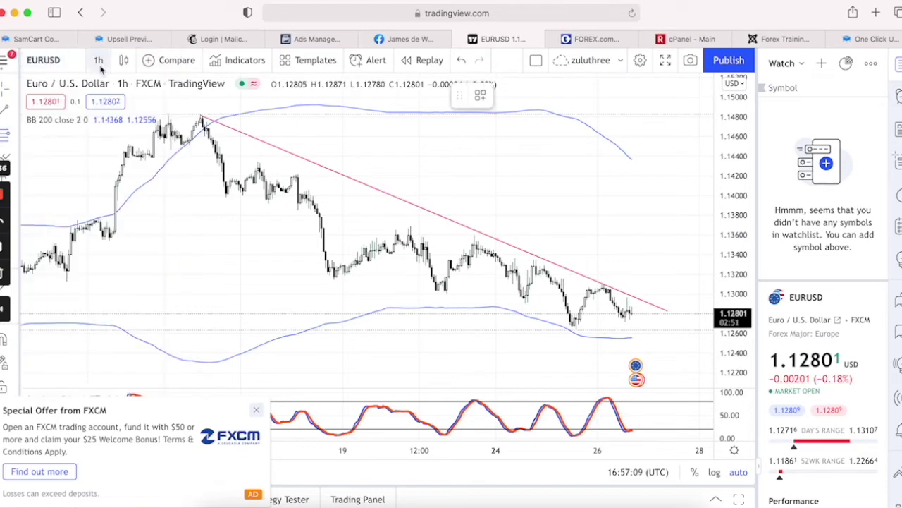
click(172, 113)
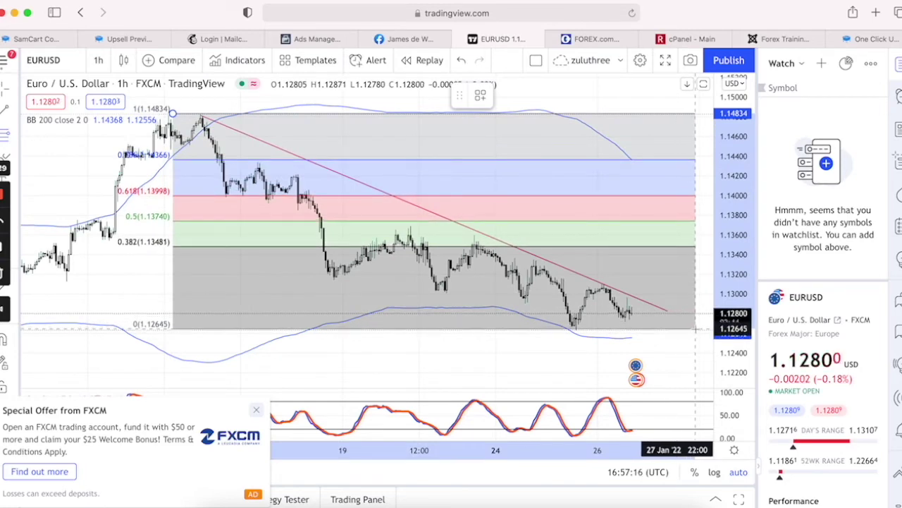
click(705, 330)
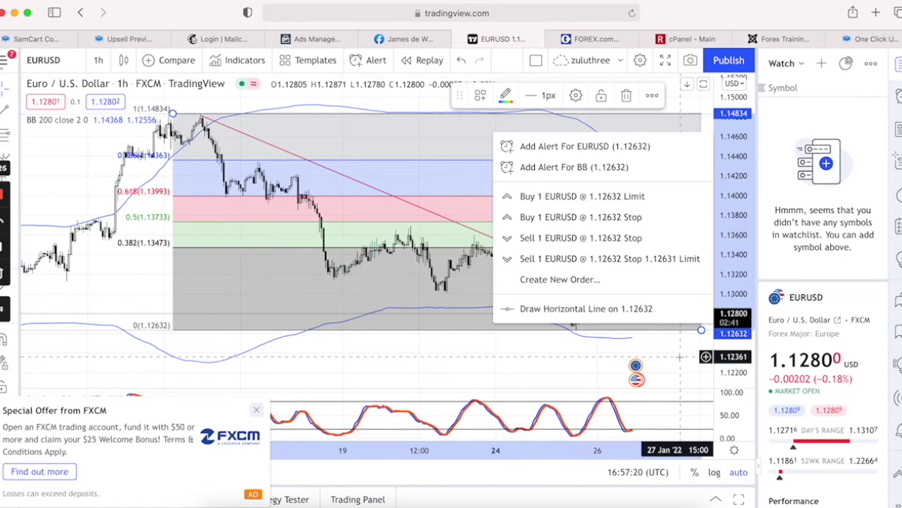
click(681, 356)
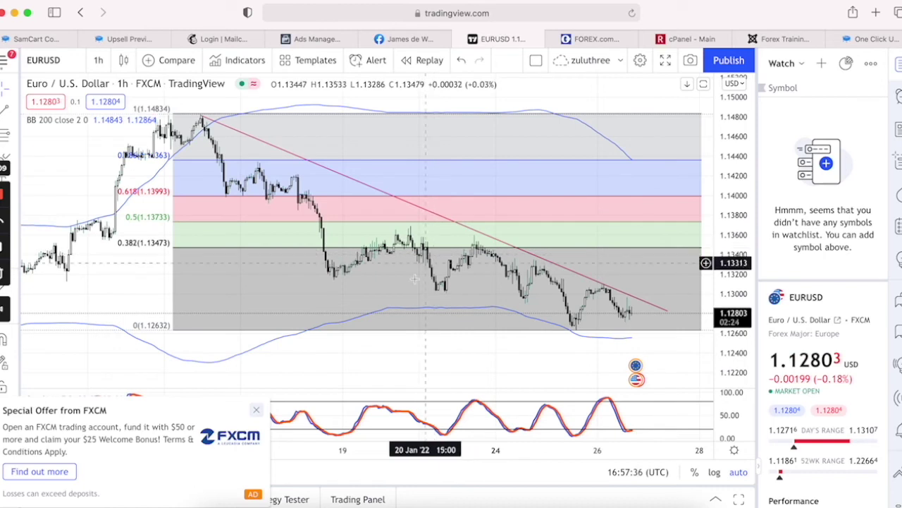
Close the FXCM Special Offer panel to reveal the full Stochastic pane
click(256, 410)
click(499, 166)
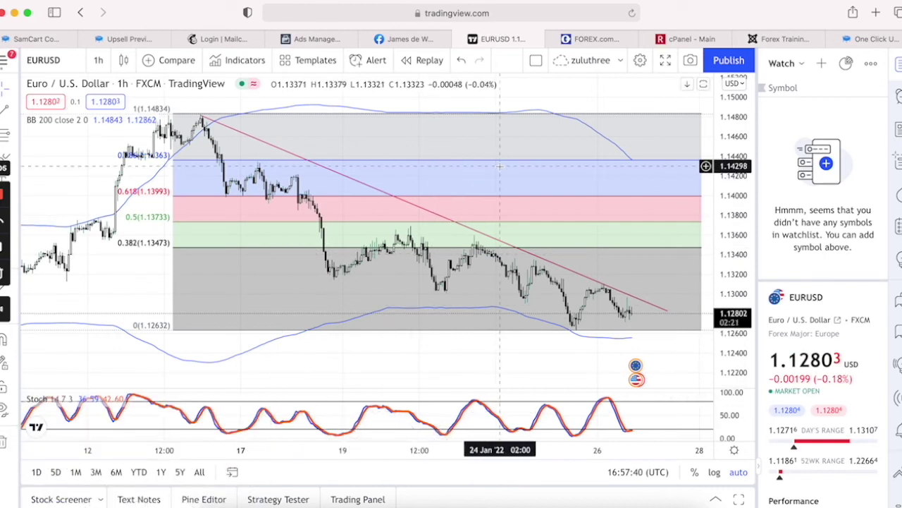